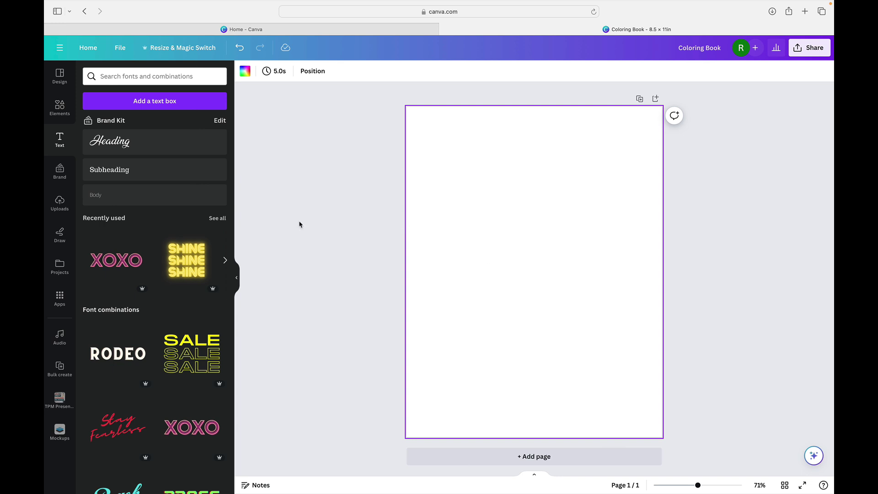
# Add a rectangle with R, stretch it to the page margins and centre it
pyautogui.click(59, 107)
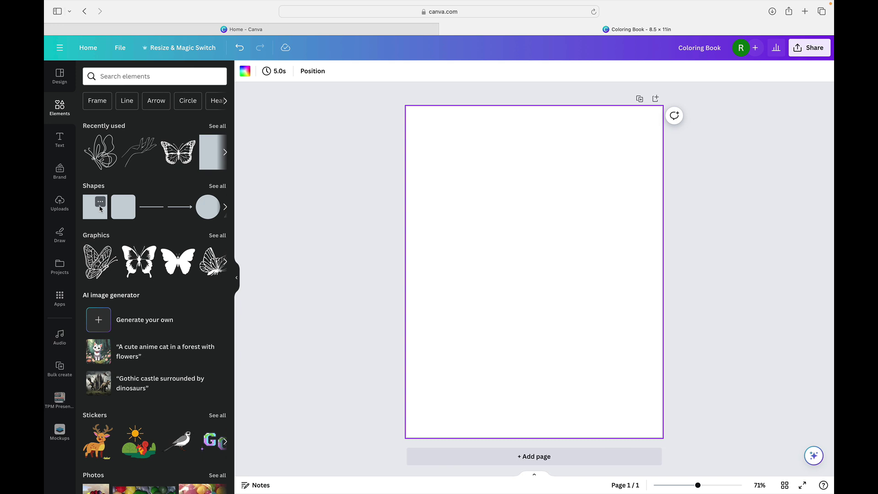
pyautogui.press('r')
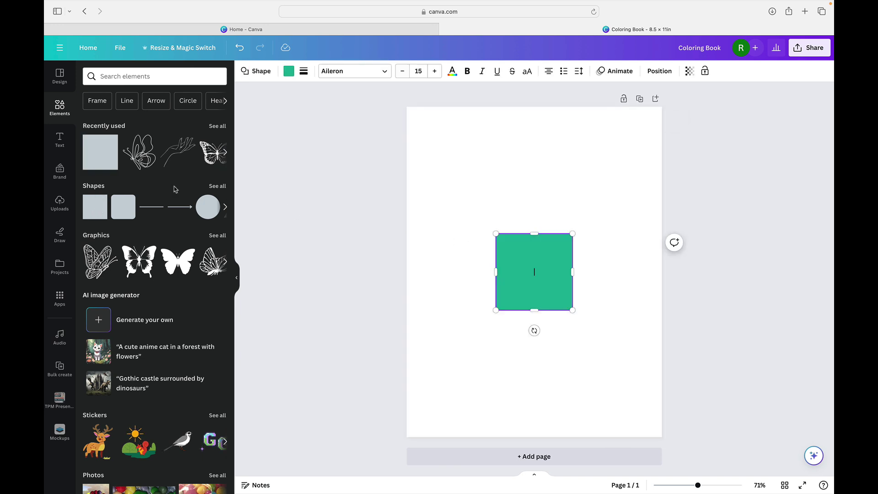
pyautogui.moveTo(534, 231); pyautogui.dragTo(537, 122)
pyautogui.moveTo(496, 273); pyautogui.dragTo(418, 281)
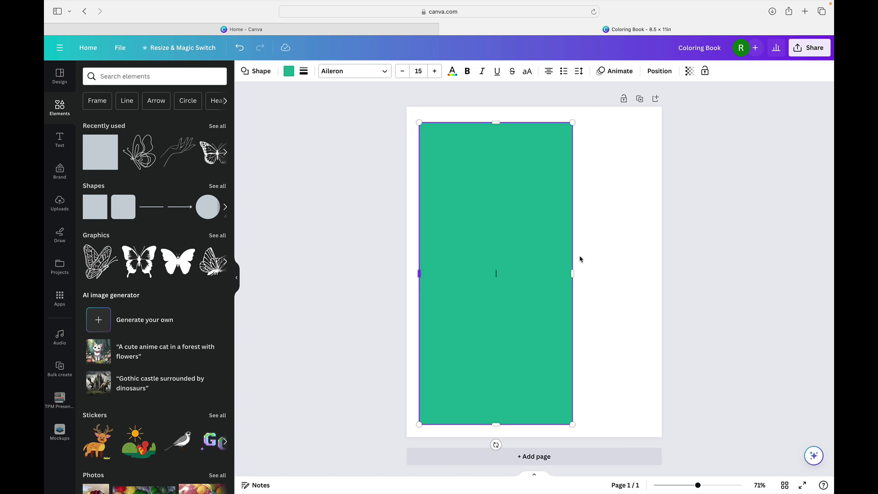
pyautogui.moveTo(573, 273); pyautogui.dragTo(651, 274)
pyautogui.doubleClick(558, 274)
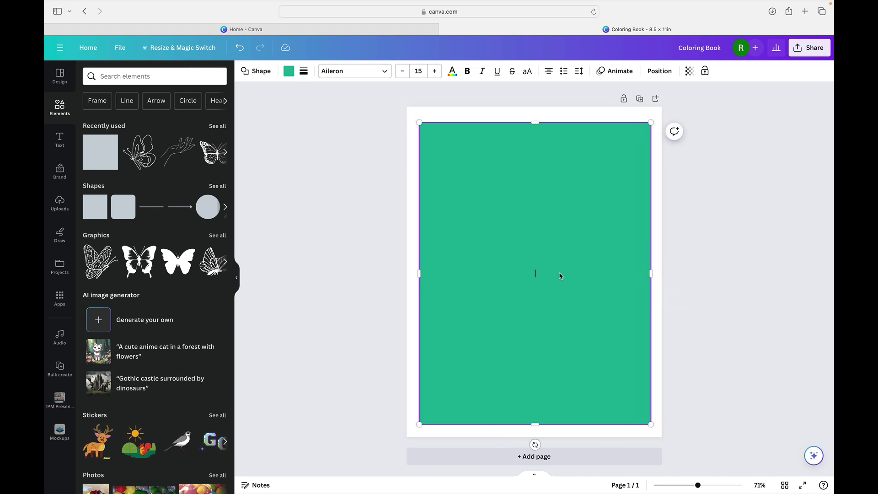
pyautogui.press('Escape')
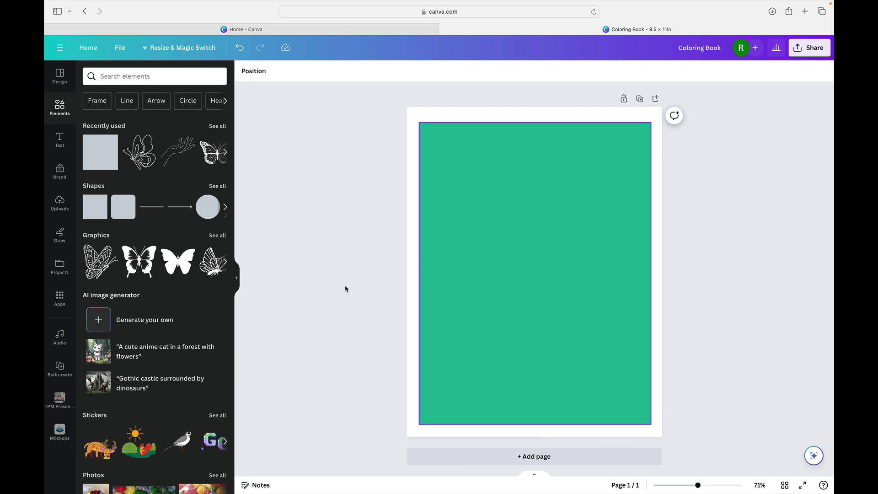
pyautogui.click(486, 288)
pyautogui.moveTo(485, 288); pyautogui.dragTo(487, 294)
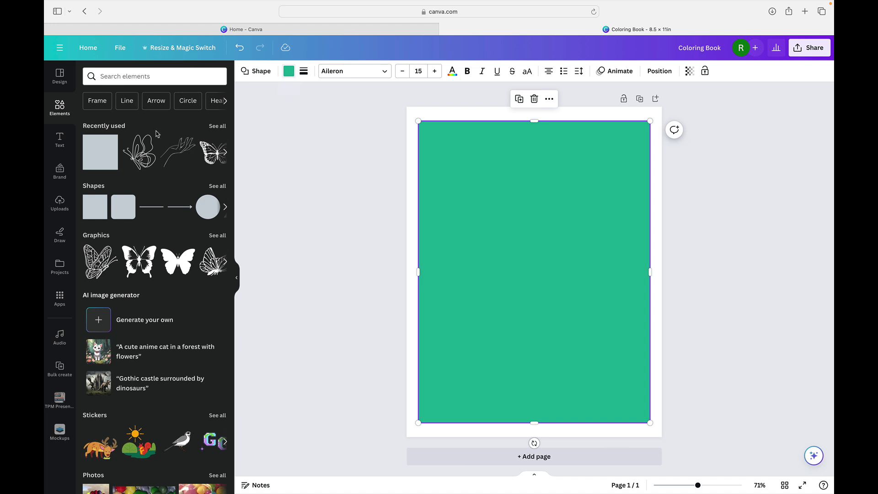
# Remove the rectangle's fill and give it a thin solid black border
pyautogui.click(288, 71)
pyautogui.click(118, 125)
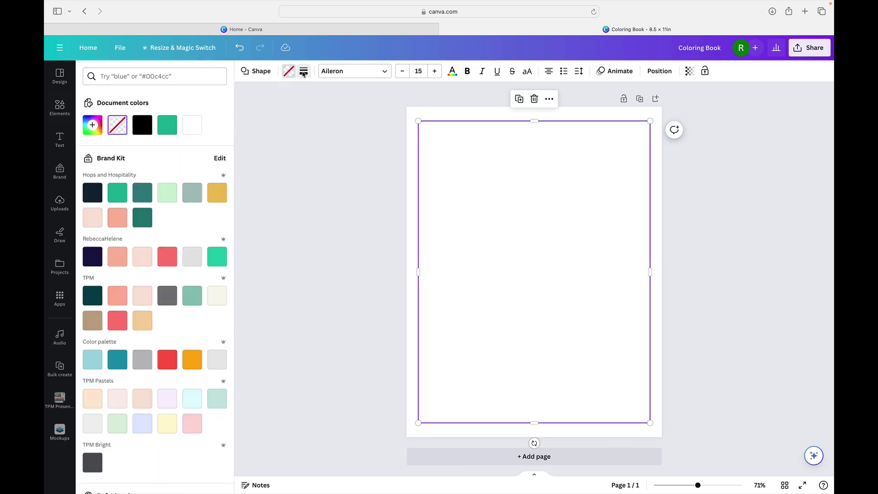
pyautogui.click(303, 71)
pyautogui.click(344, 98)
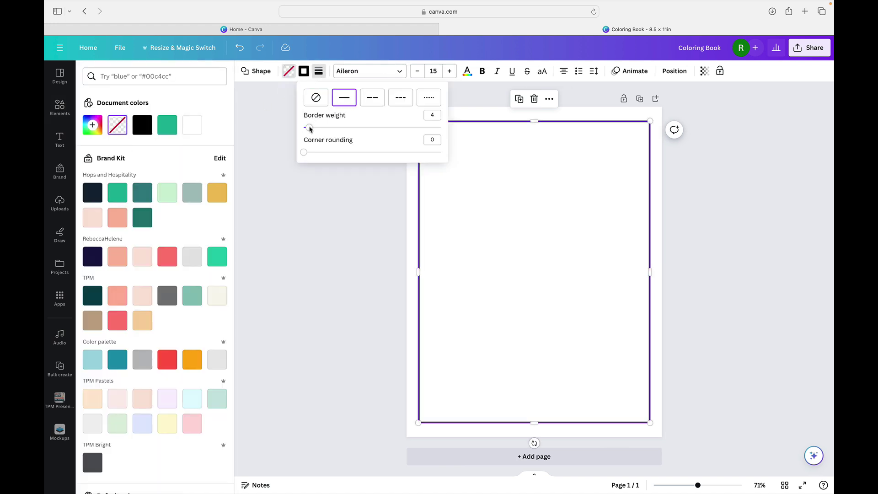
pyautogui.click(407, 218)
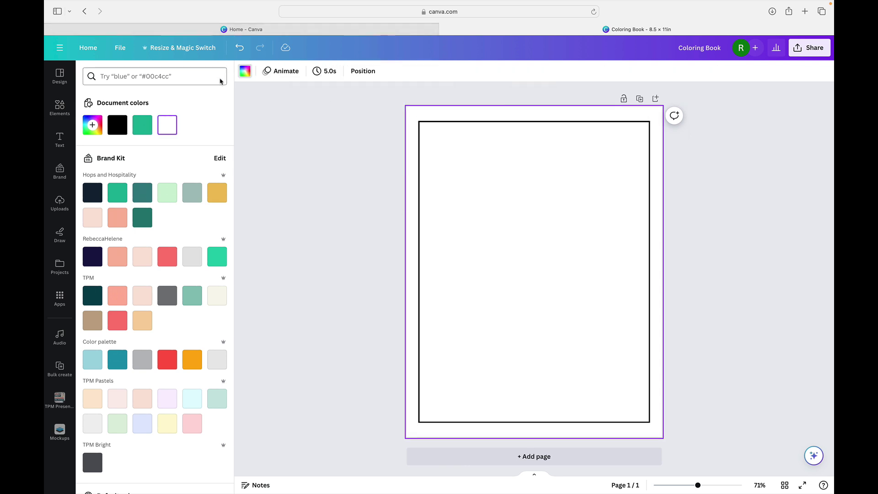
# Search Elements for 'mandala' and filter the results to Graphics
pyautogui.click(58, 108)
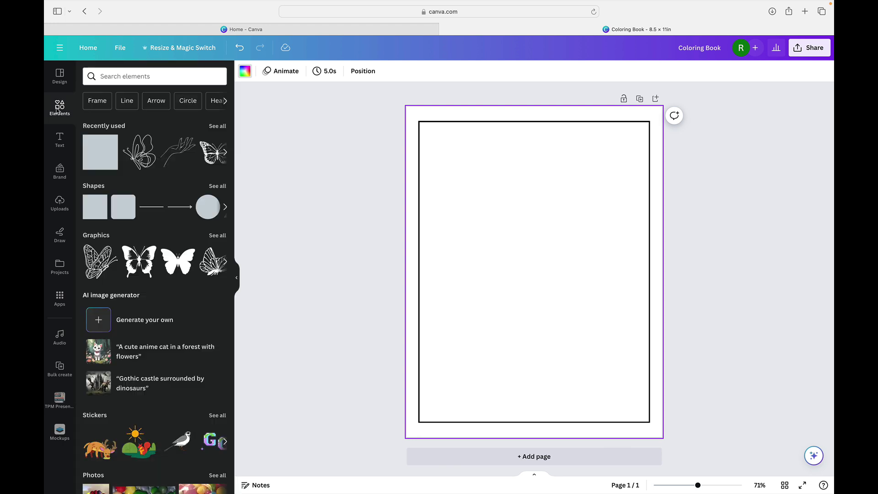
pyautogui.click(103, 76)
pyautogui.write('m')
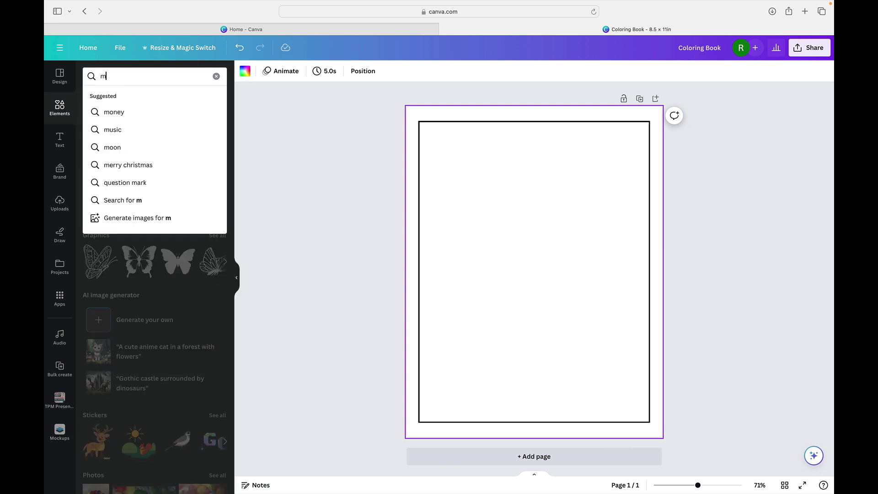
pyautogui.write('andala')
pyautogui.press('Return')
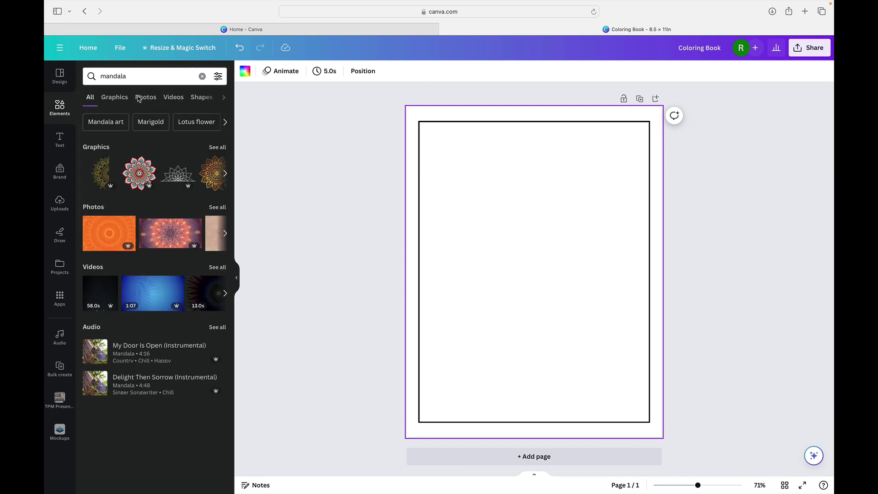
pyautogui.click(113, 97)
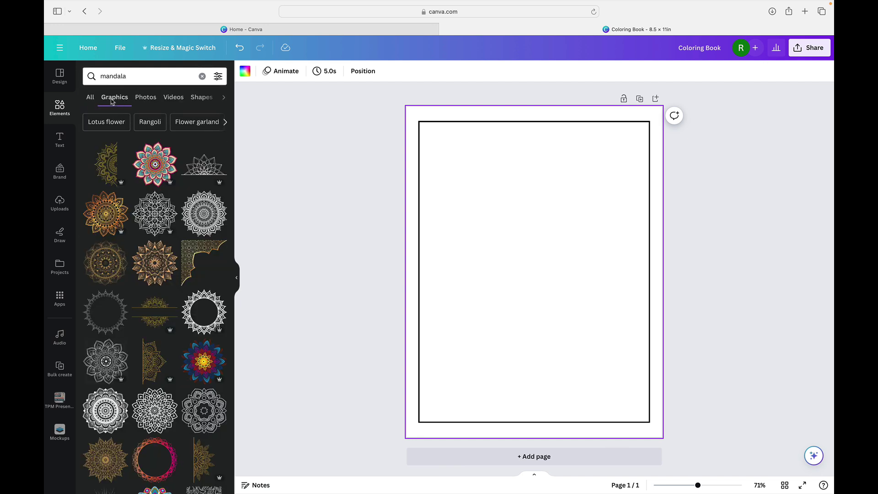
pyautogui.scroll(-1, 156, 215)
pyautogui.scroll(1, 155, 215)
pyautogui.scroll(-1, 155, 300)
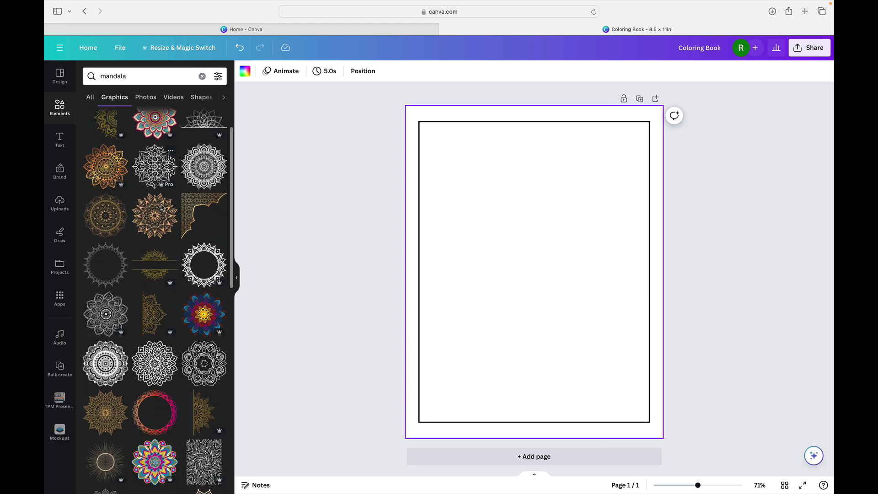
# Insert the black leafy mandala pattern and stretch it corner to corner across the frame
pyautogui.click(105, 362)
pyautogui.moveTo(154, 363); pyautogui.dragTo(447, 353)
pyautogui.press('super+z')
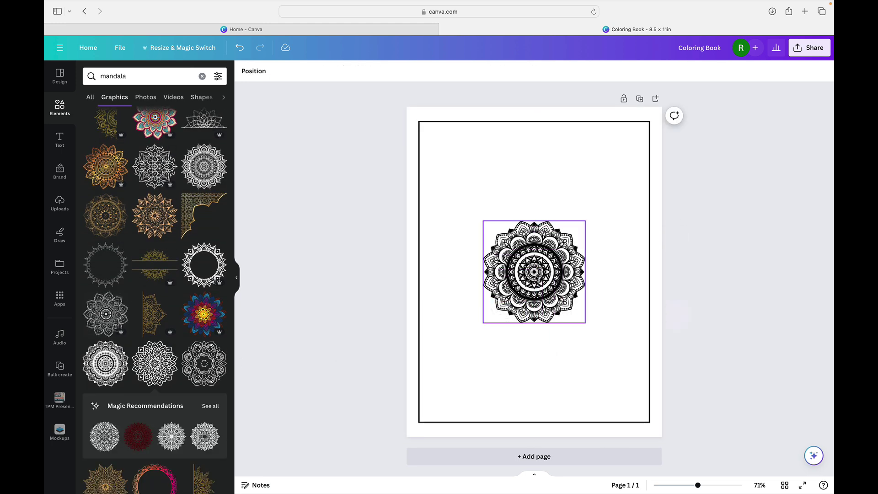
pyautogui.press('super+z')
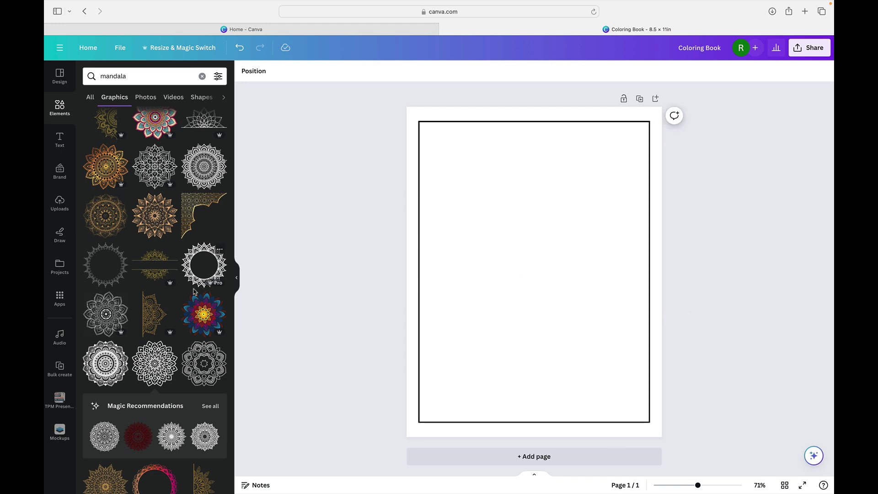
pyautogui.scroll(-5, 192, 297)
pyautogui.scroll(-3, 178, 311)
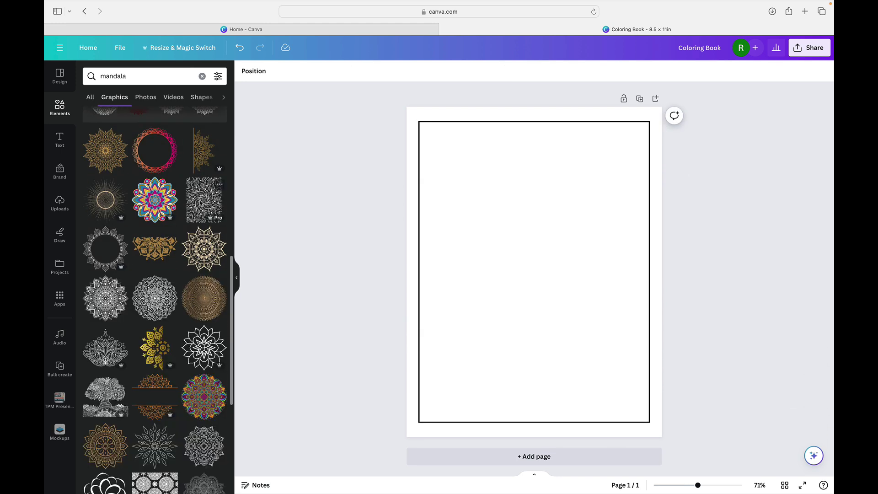
pyautogui.click(204, 200)
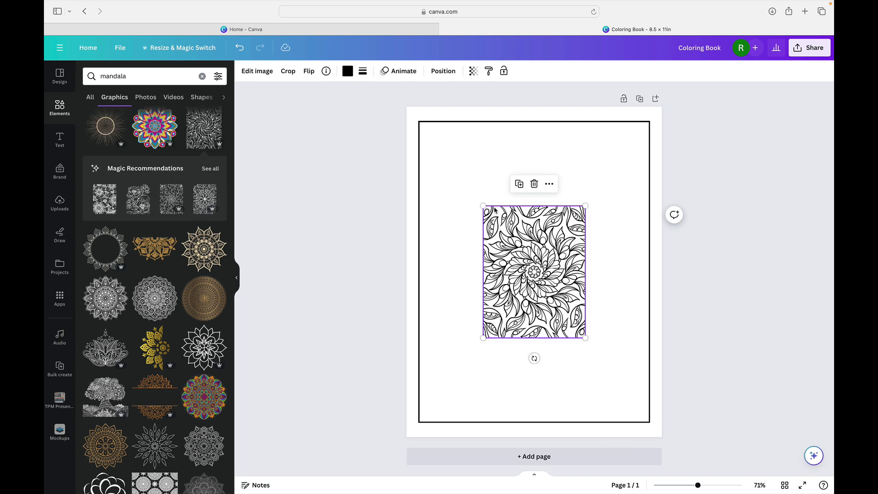
pyautogui.moveTo(482, 206); pyautogui.dragTo(419, 126)
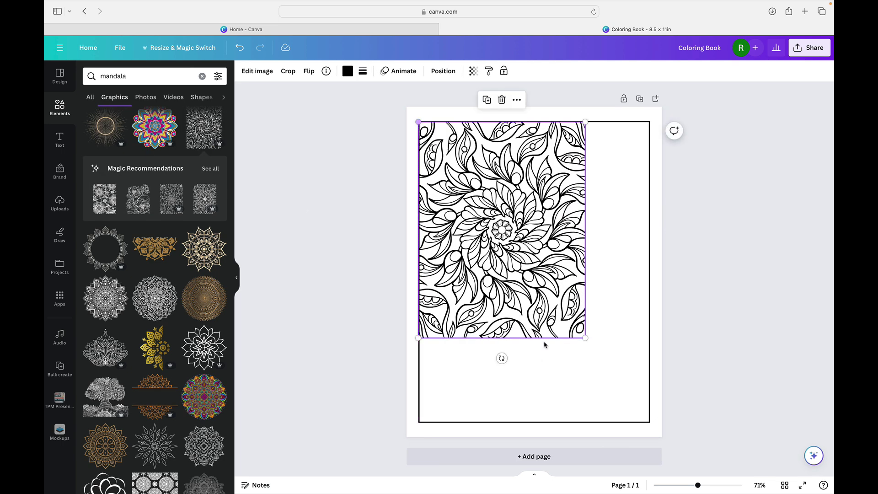
pyautogui.moveTo(585, 339); pyautogui.dragTo(649, 423)
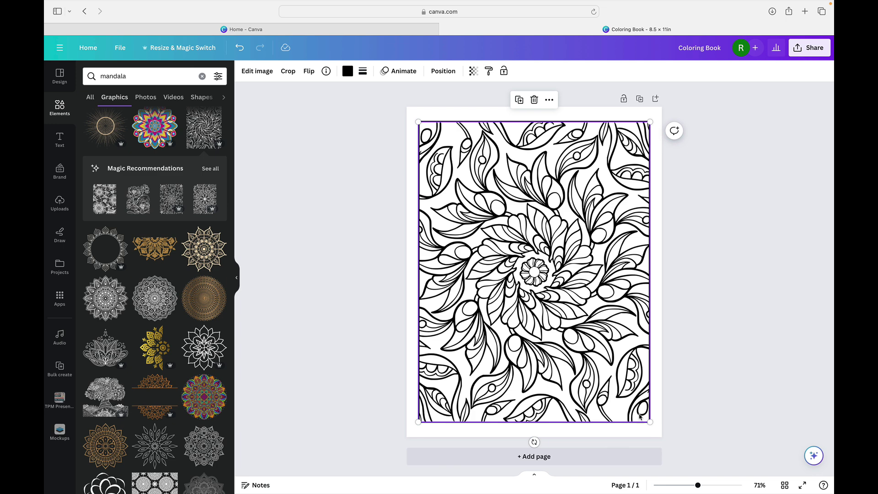
pyautogui.click(383, 224)
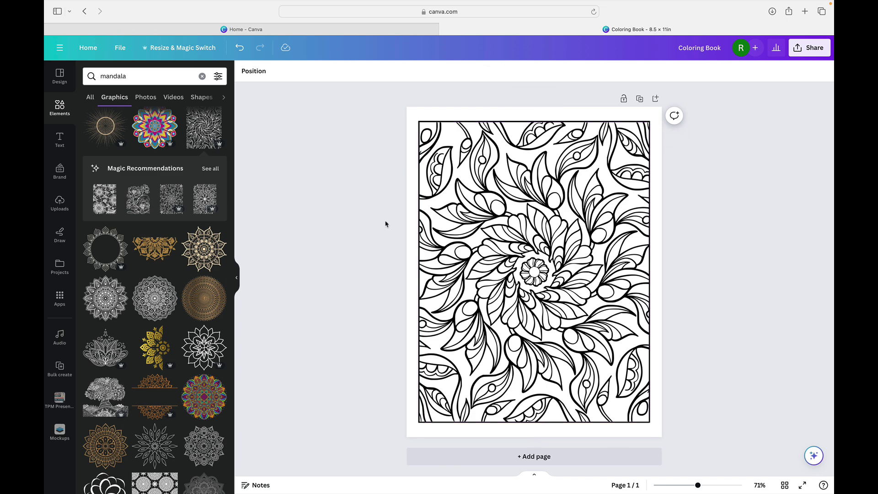
# Set the frame rectangle's border weight to 15
pyautogui.click(422, 124)
pyautogui.click(390, 139)
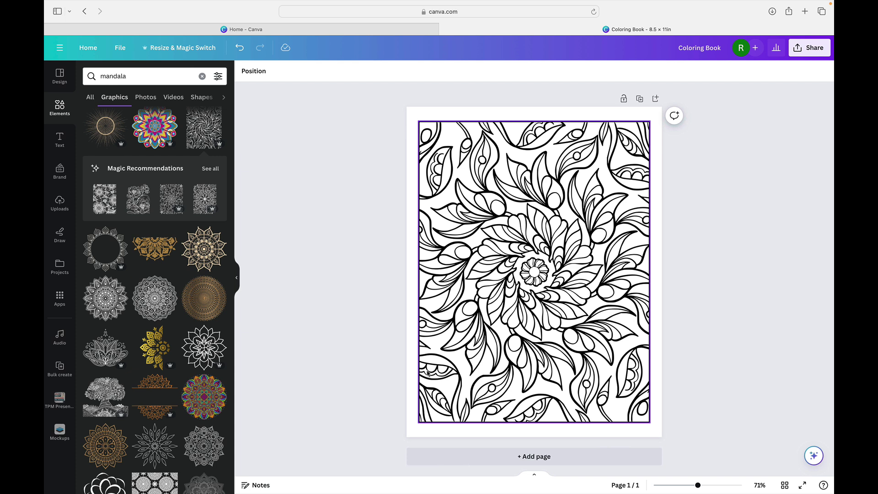
pyautogui.click(442, 124)
pyautogui.click(319, 70)
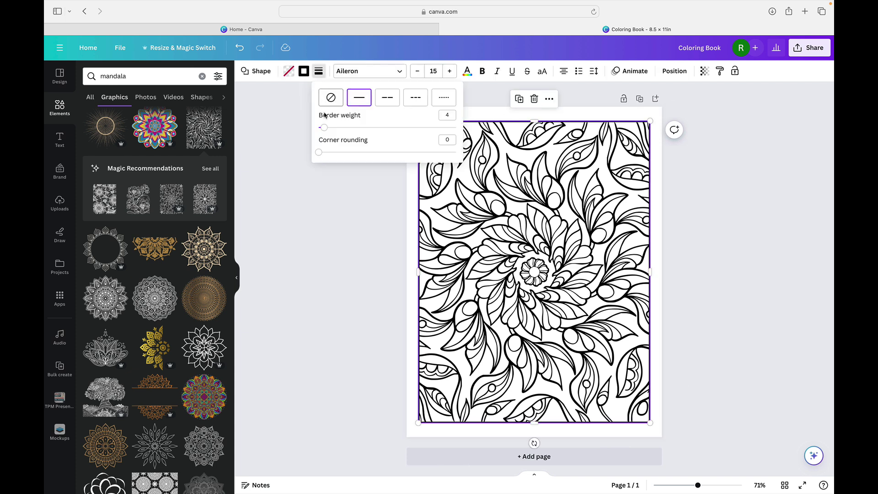
pyautogui.moveTo(323, 127); pyautogui.dragTo(340, 129)
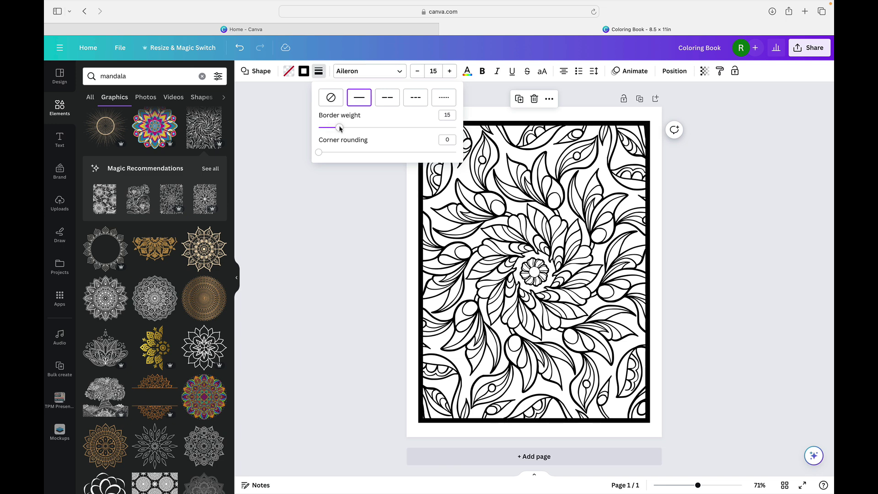
pyautogui.click(364, 250)
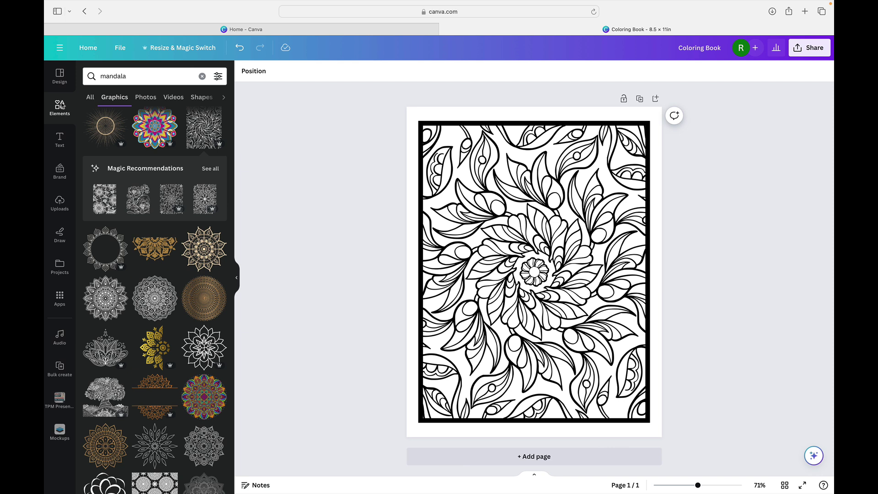
# Add a subheading reading 'If you can dream it, you can do it' and select it
pyautogui.click(61, 142)
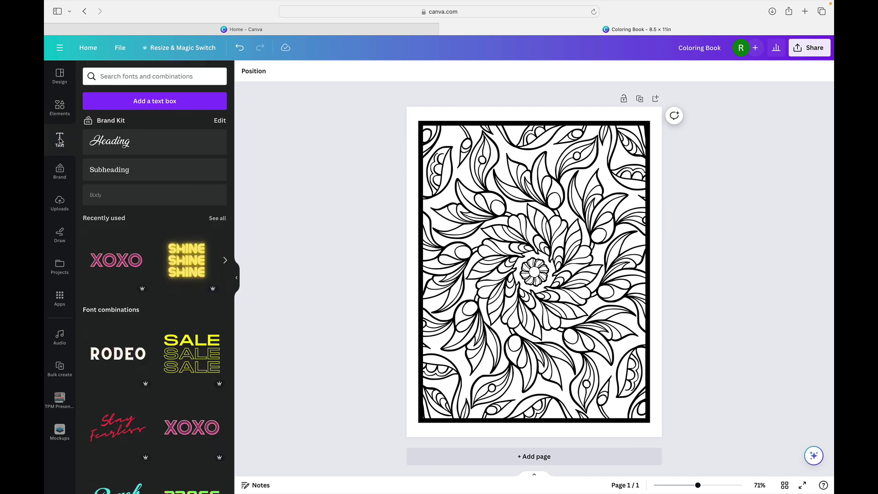
pyautogui.click(154, 170)
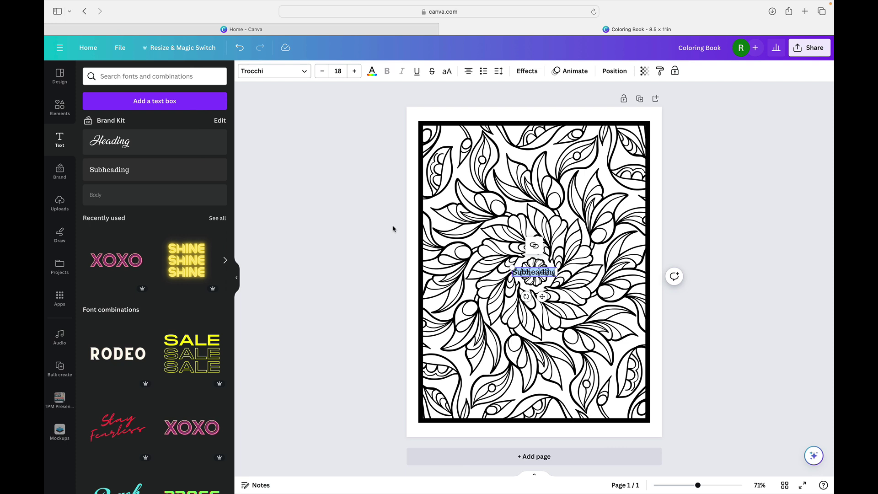
pyautogui.write('If you can dream it, you can do it')
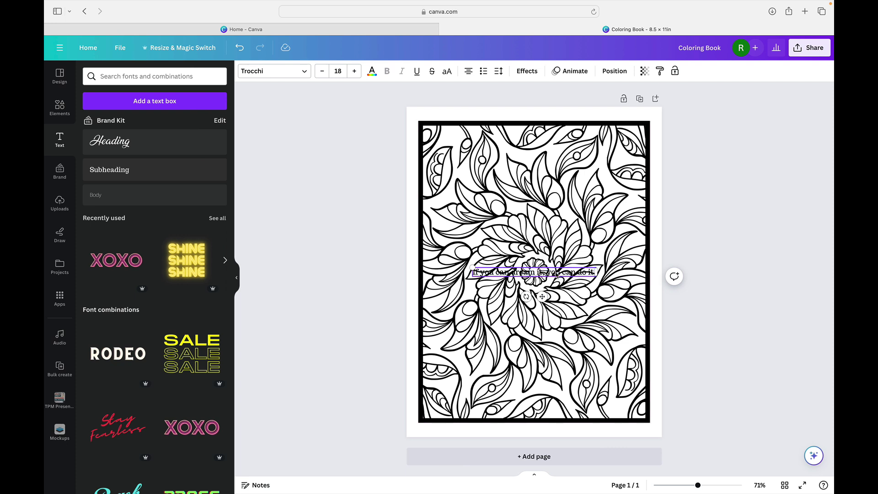
pyautogui.tripleClick(558, 272)
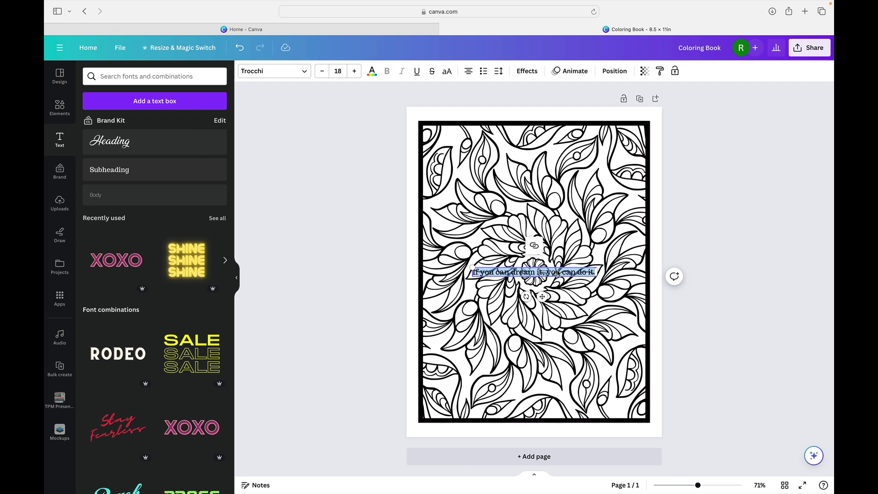
# Set the quote in uppercase Archivo Black at size 54, wrapped over four centred lines
pyautogui.click(290, 76)
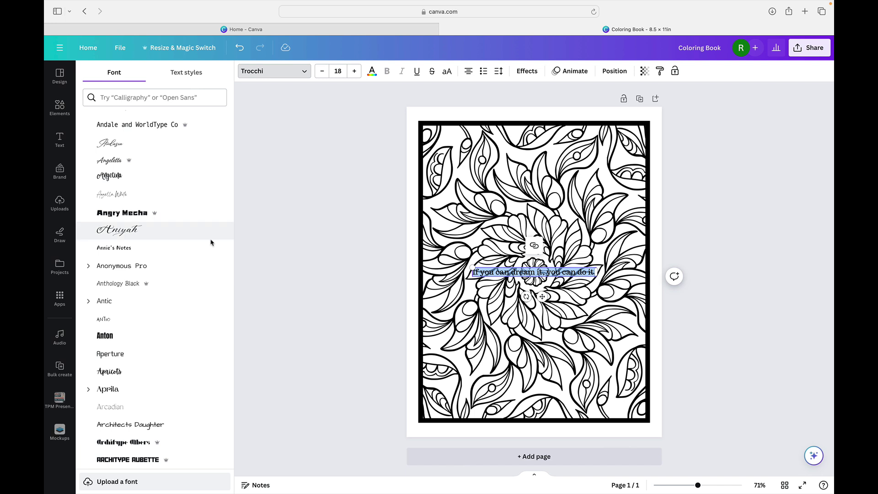
pyautogui.scroll(-3, 179, 307)
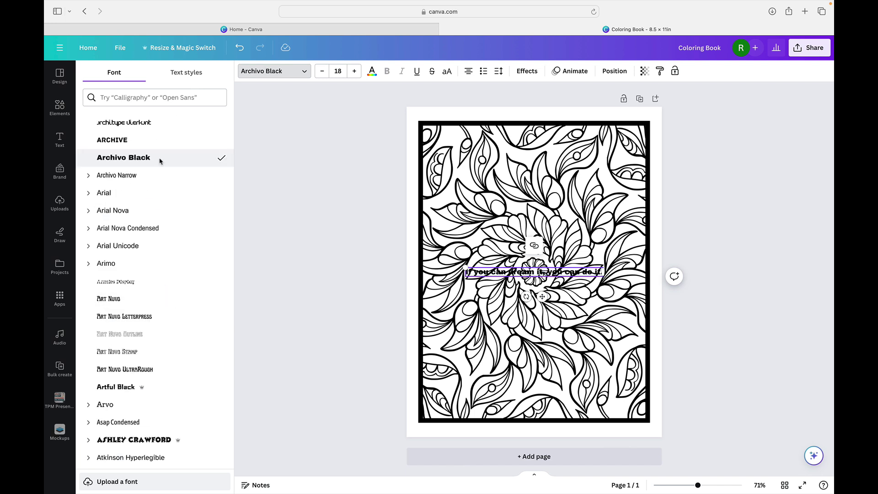
pyautogui.click(448, 72)
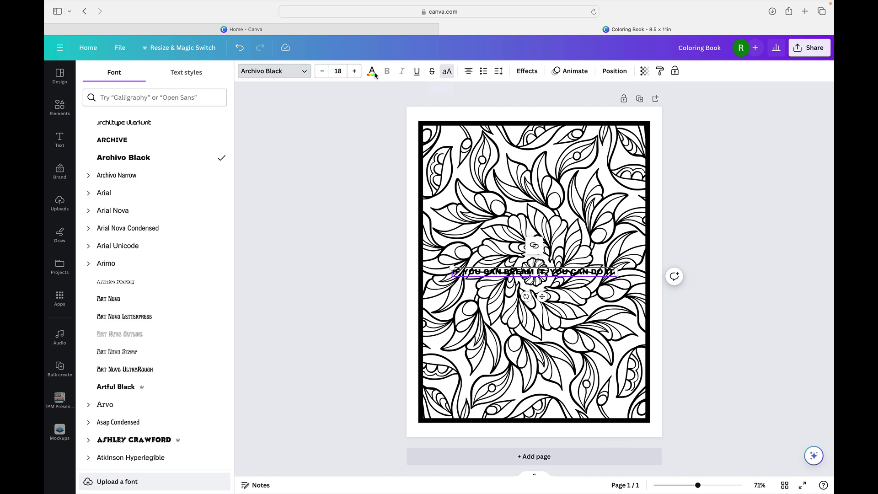
pyautogui.moveTo(617, 272); pyautogui.dragTo(512, 277)
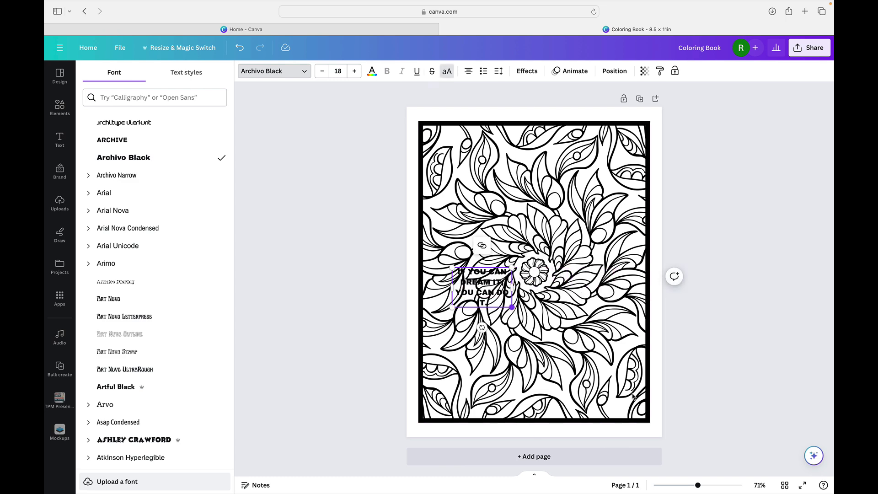
pyautogui.moveTo(512, 306); pyautogui.dragTo(628, 396)
pyautogui.moveTo(583, 304); pyautogui.dragTo(575, 253)
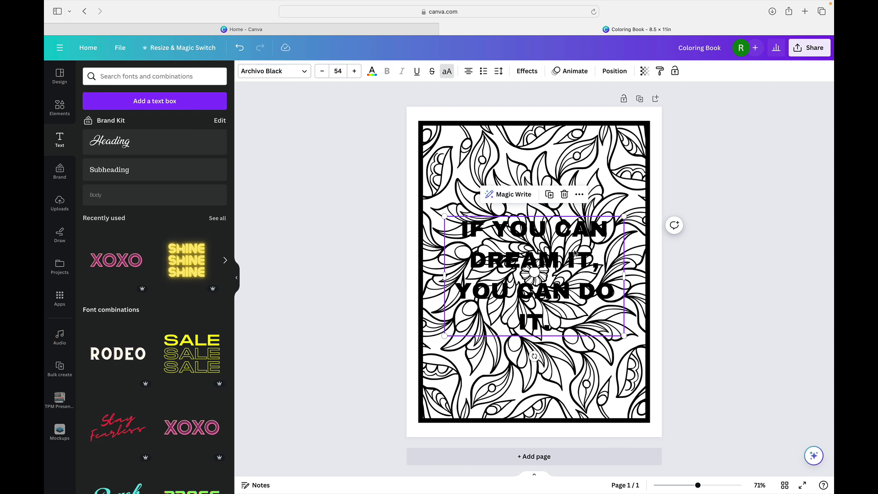
# Apply a black Outline effect to the quote
pyautogui.click(525, 74)
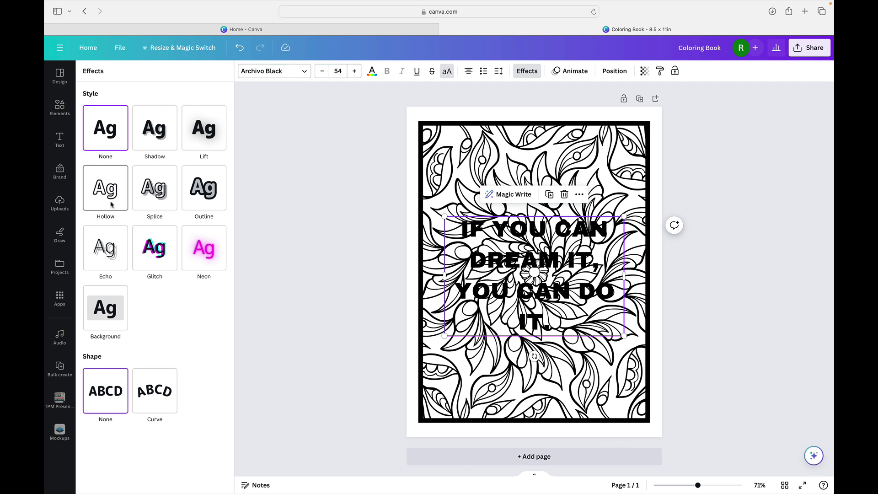
pyautogui.click(202, 203)
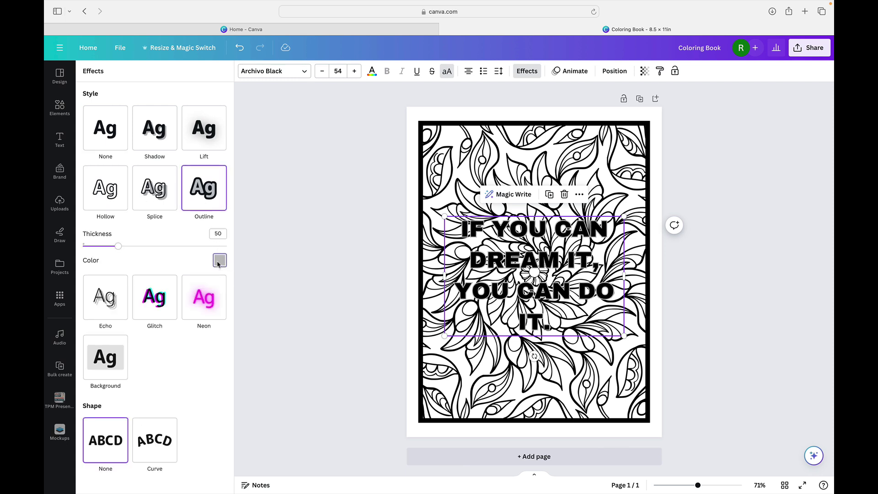
pyautogui.click(219, 260)
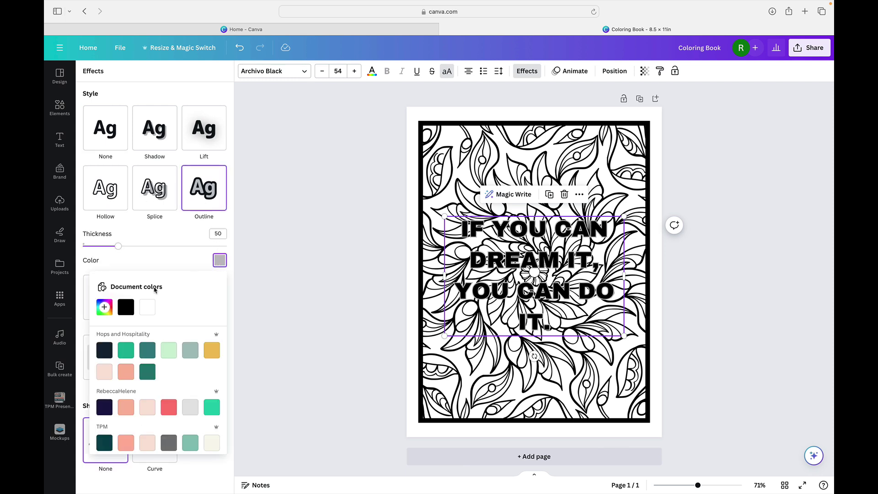
pyautogui.click(126, 311)
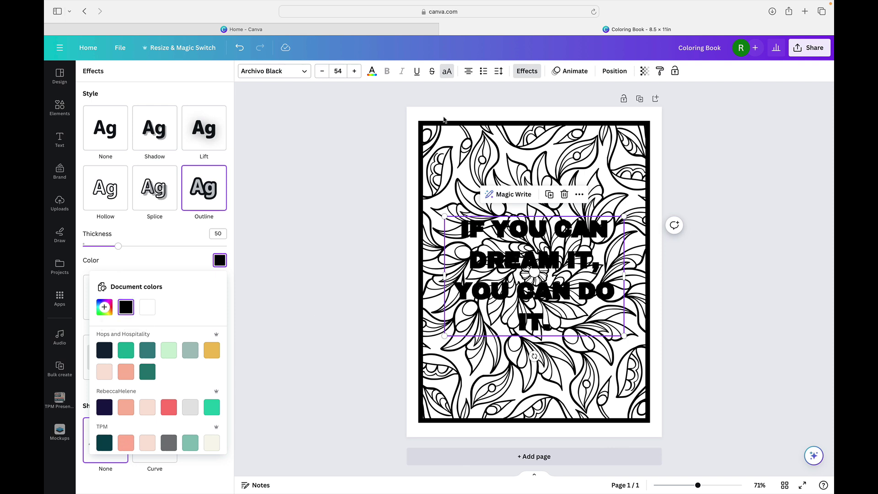
pyautogui.click(372, 72)
# Make the quote text white and enlarge it to 66.7, centred on the page
pyautogui.click(372, 71)
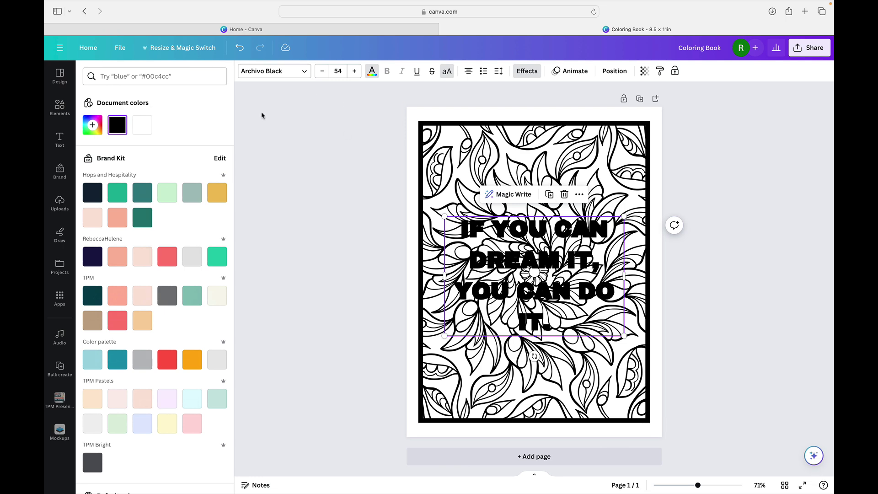
pyautogui.click(142, 127)
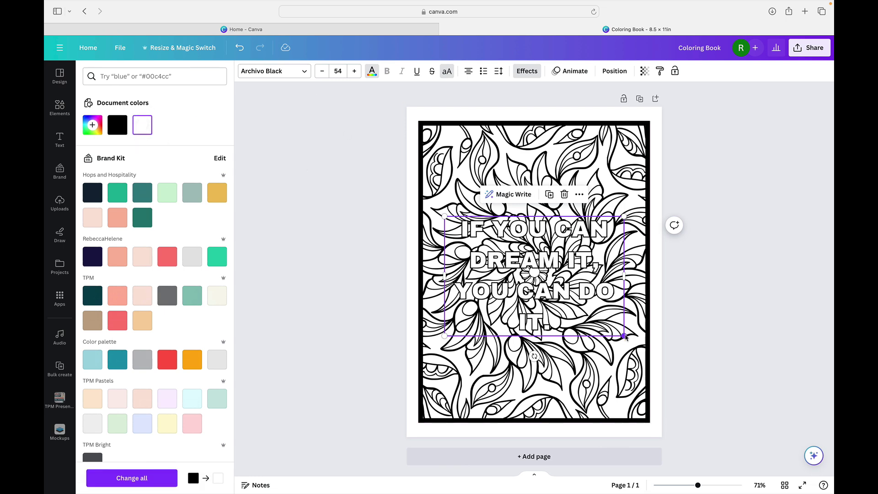
pyautogui.moveTo(625, 337); pyautogui.dragTo(666, 368)
pyautogui.moveTo(575, 290)
pyautogui.mouseDown()
pyautogui.moveTo(550, 270)
pyautogui.moveTo(576, 288)
pyautogui.mouseUp()
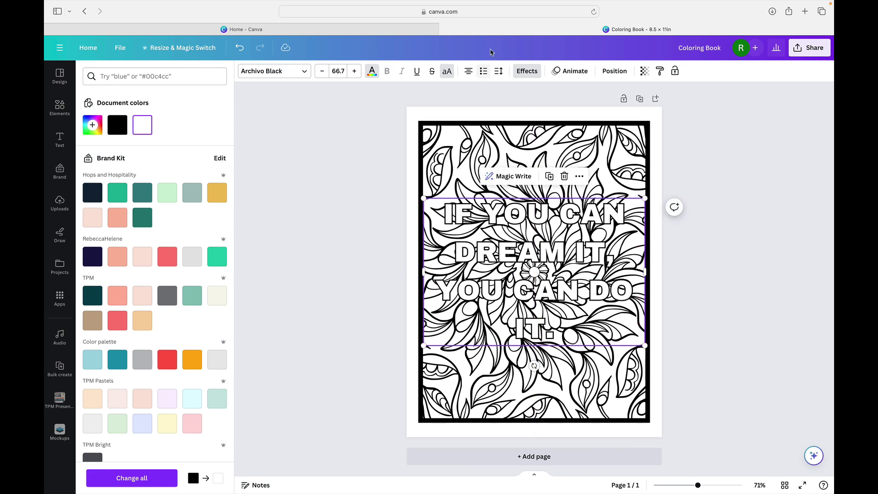
# Increase the quote's outline thickness to 200
pyautogui.click(527, 71)
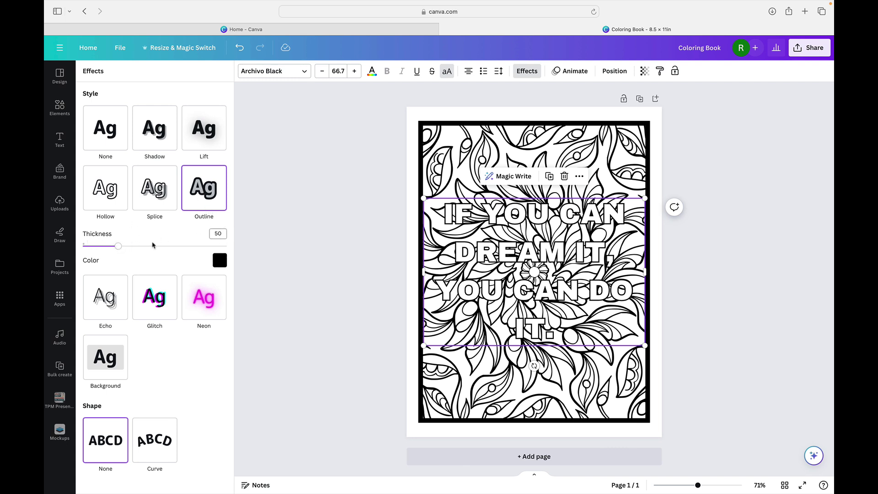
pyautogui.moveTo(119, 248); pyautogui.dragTo(226, 248)
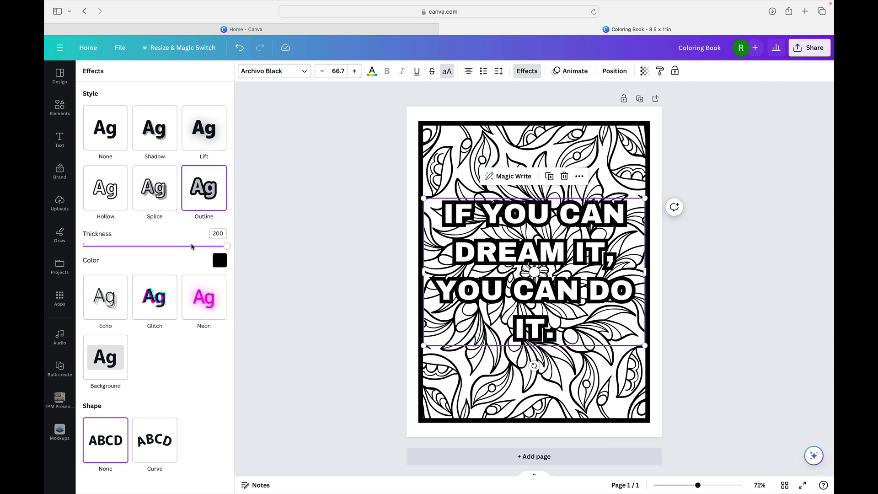
pyautogui.moveTo(191, 247); pyautogui.dragTo(237, 243)
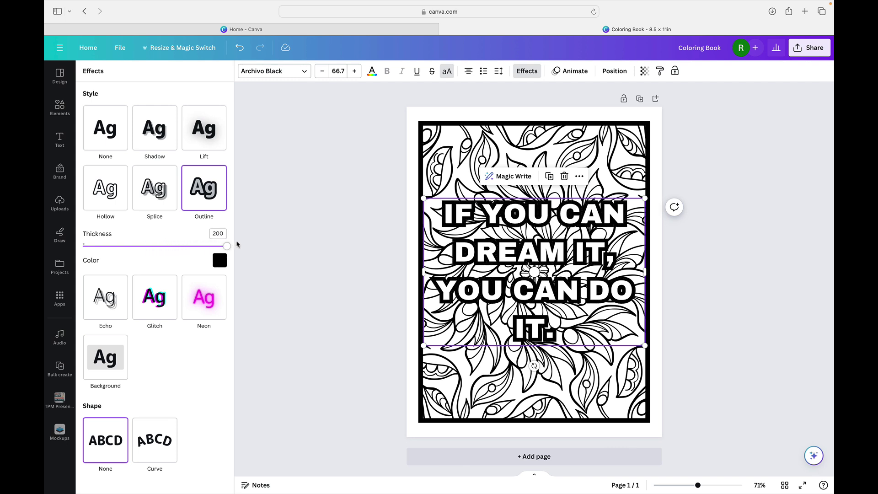
# Set letter spacing -53 and line spacing 0.8, then enlarge the quote to 82.5 over five lines
pyautogui.click(500, 73)
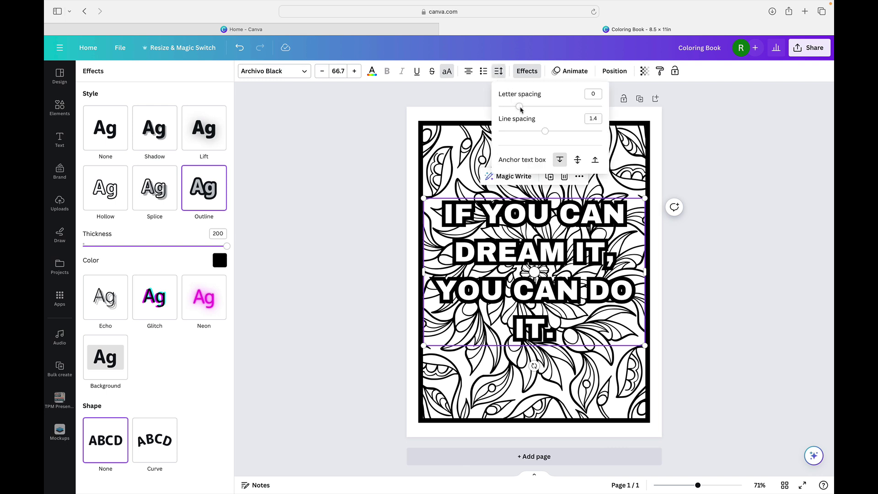
pyautogui.moveTo(520, 109); pyautogui.dragTo(515, 106)
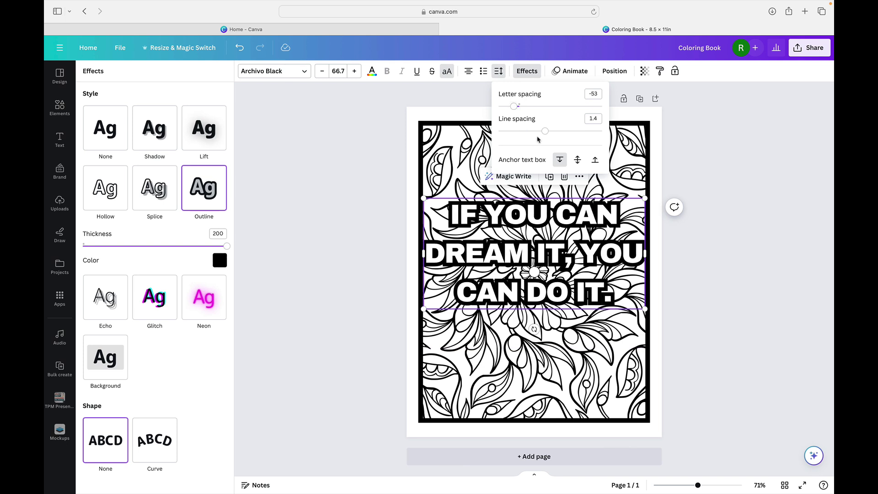
pyautogui.moveTo(545, 131); pyautogui.dragTo(514, 126)
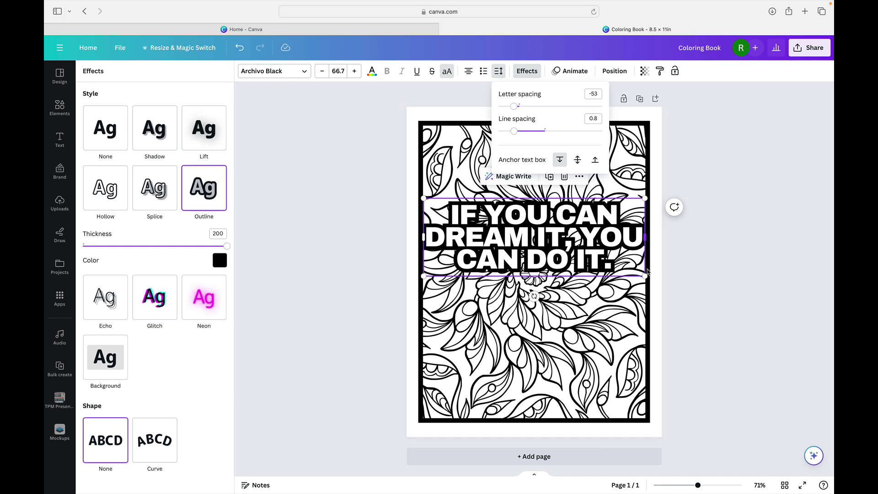
pyautogui.click(644, 240)
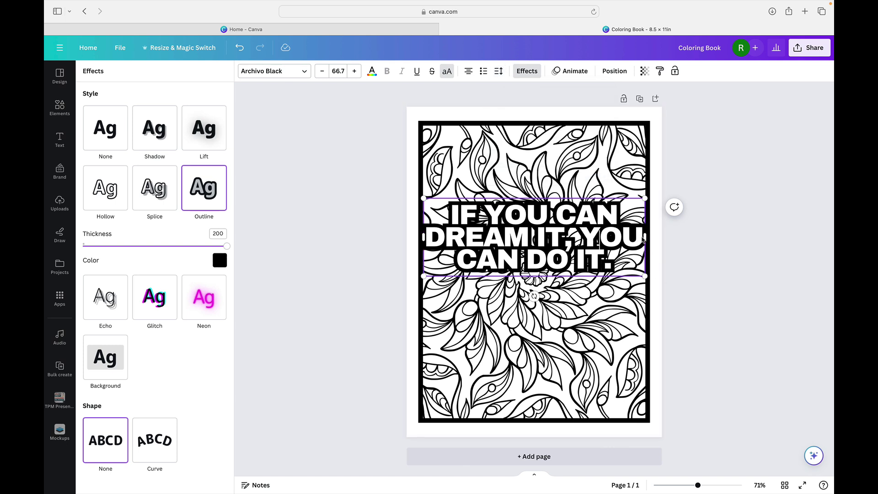
pyautogui.moveTo(643, 239); pyautogui.dragTo(547, 264)
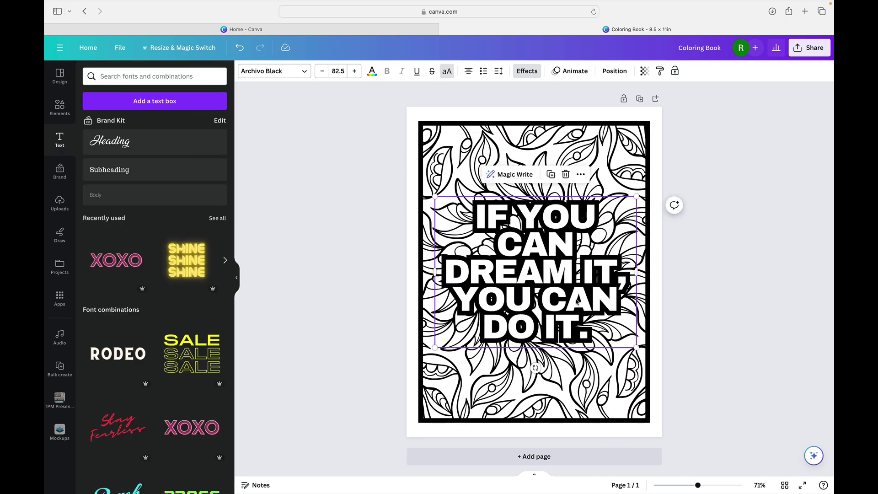
pyautogui.moveTo(577, 301); pyautogui.dragTo(553, 355)
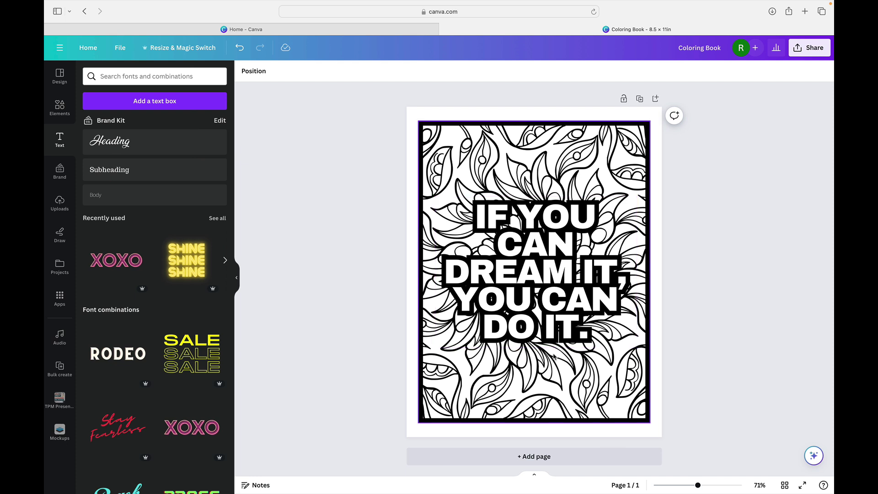